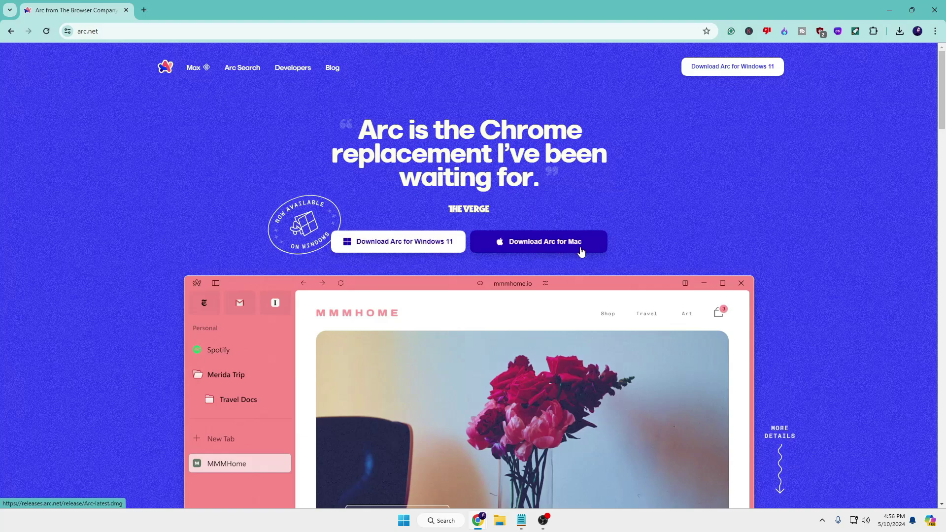
- Download the Arc installer for Windows 11 in Chrome and run ArcInstaller (1).exe
click(422, 243)
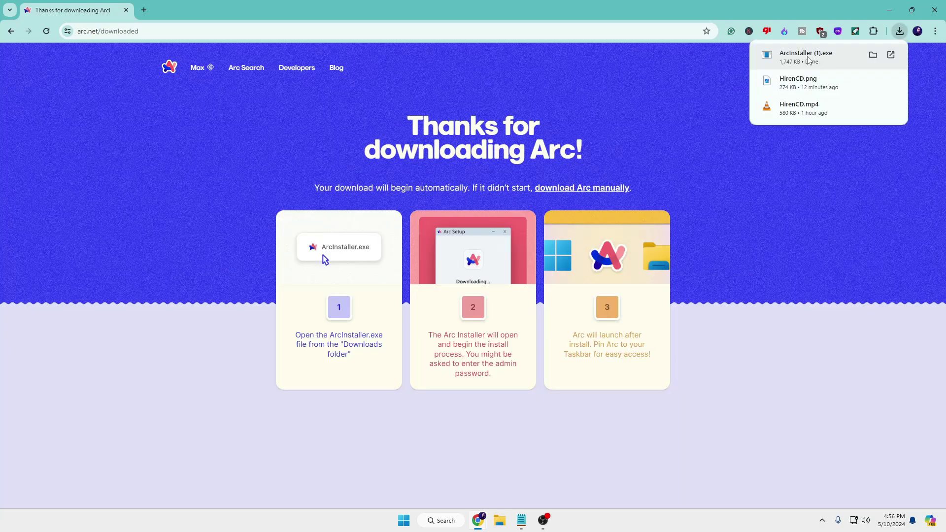
click(808, 59)
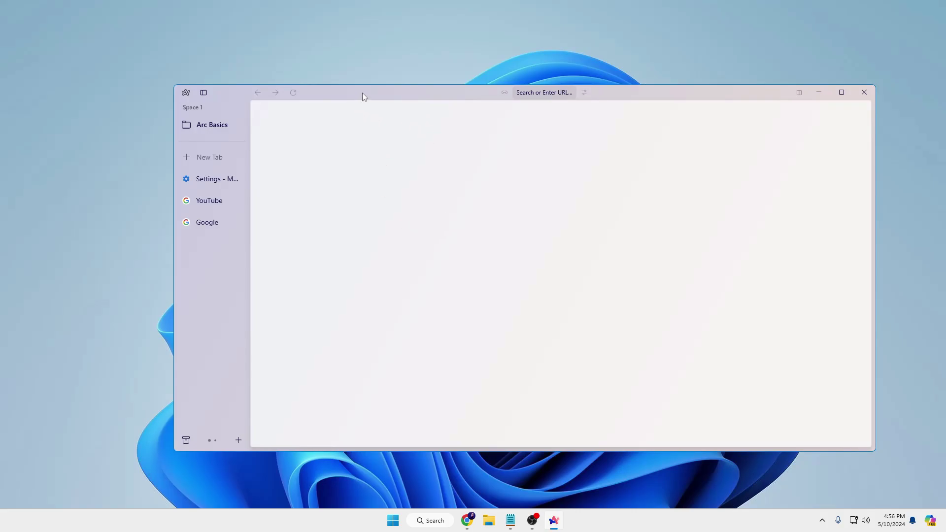
- Move the Arc window left and bring up youtube.com's site controls panel
drag(362, 92, 317, 76)
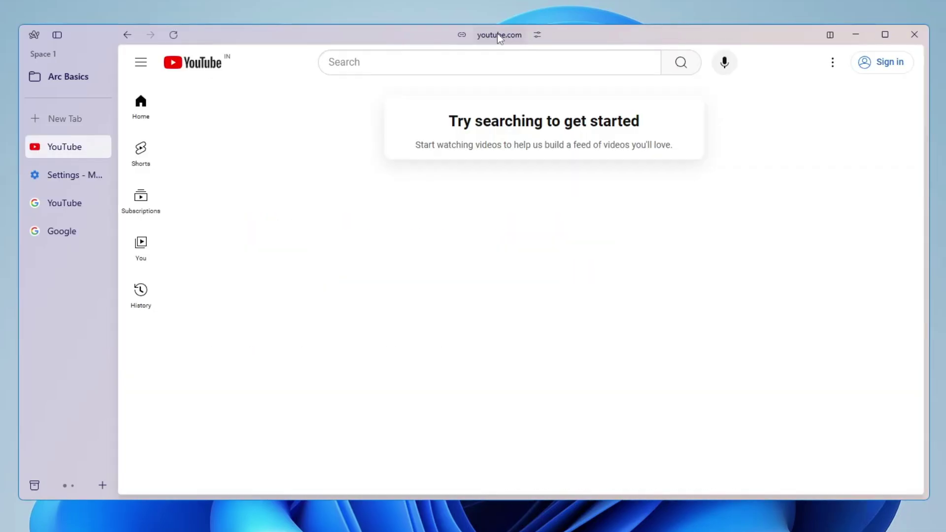
click(538, 36)
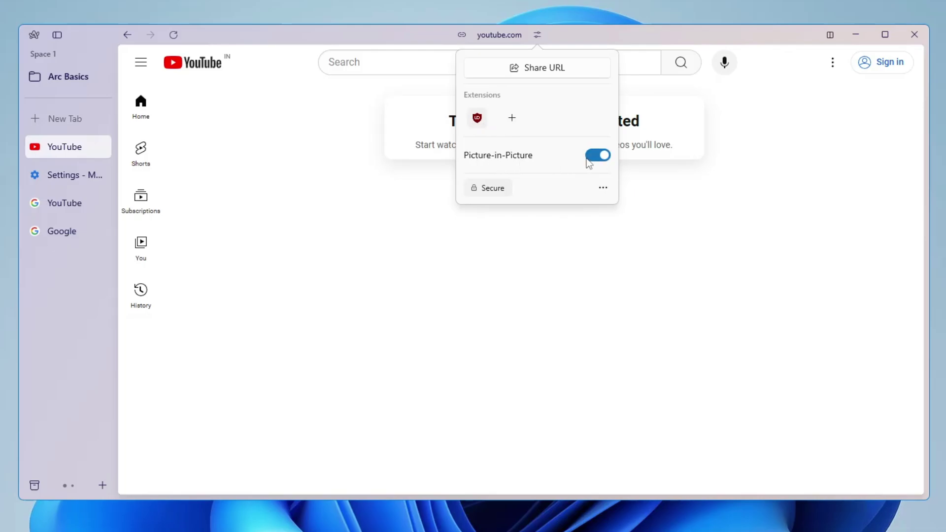
- Show more options for youtube.com's site controls, then dismiss the panel
click(604, 188)
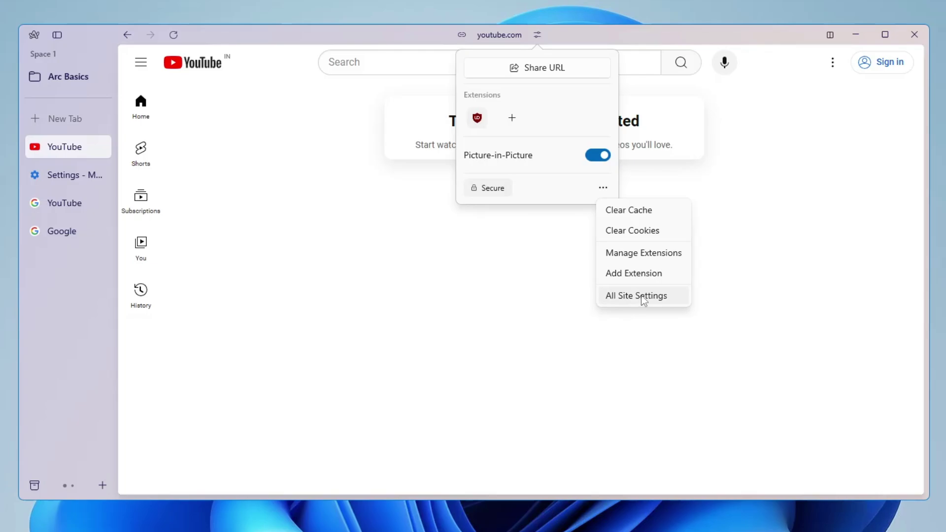
click(321, 148)
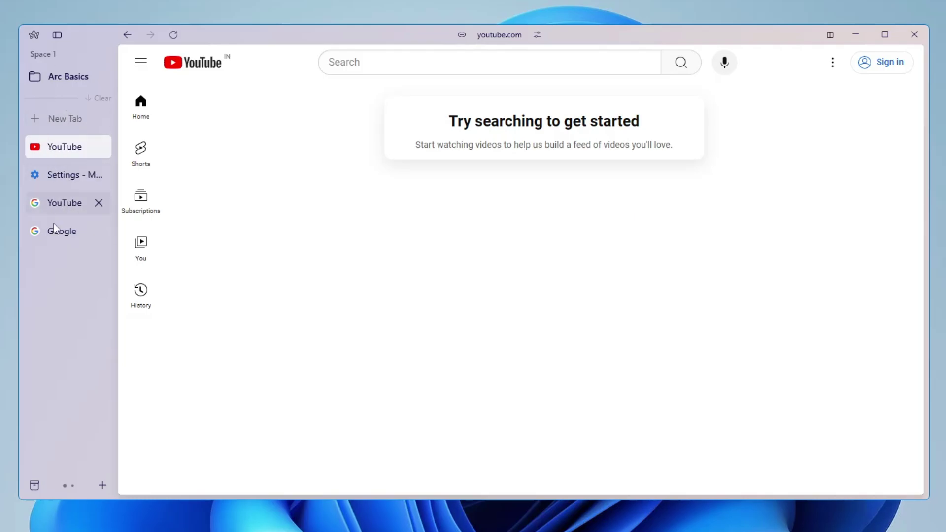
- Switch to the Enterntainement space and bring up the Arc menu's Spaces submenu
click(74, 486)
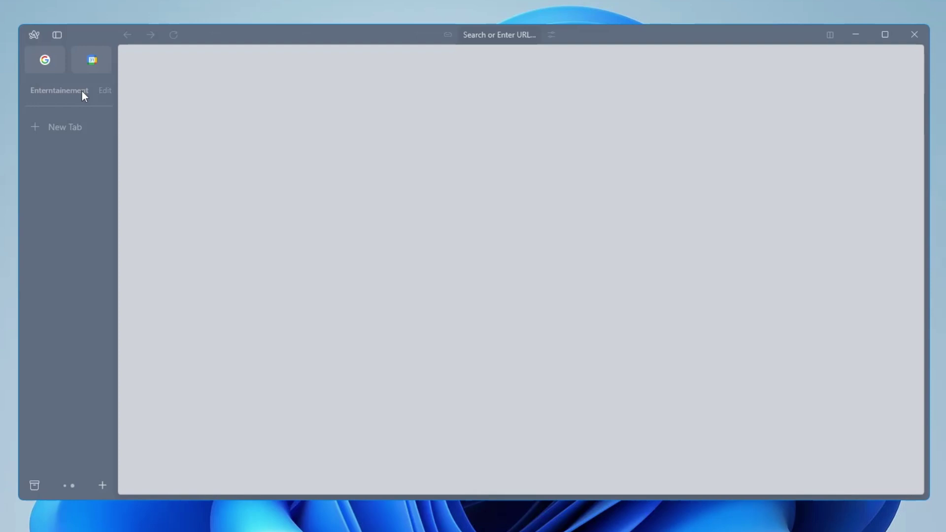
click(36, 34)
mouse_move(90, 183)
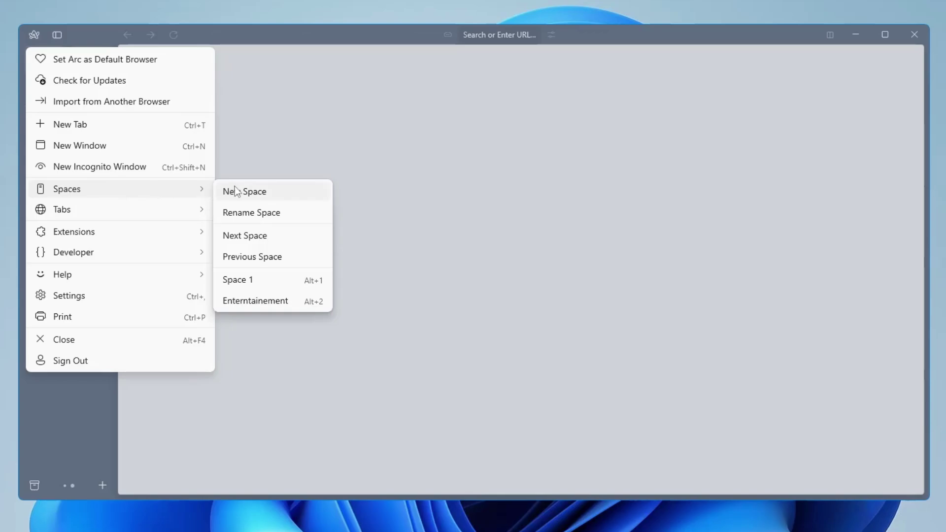
- Create a space named 'Entertainemen' with a dark olive-green theme
click(252, 194)
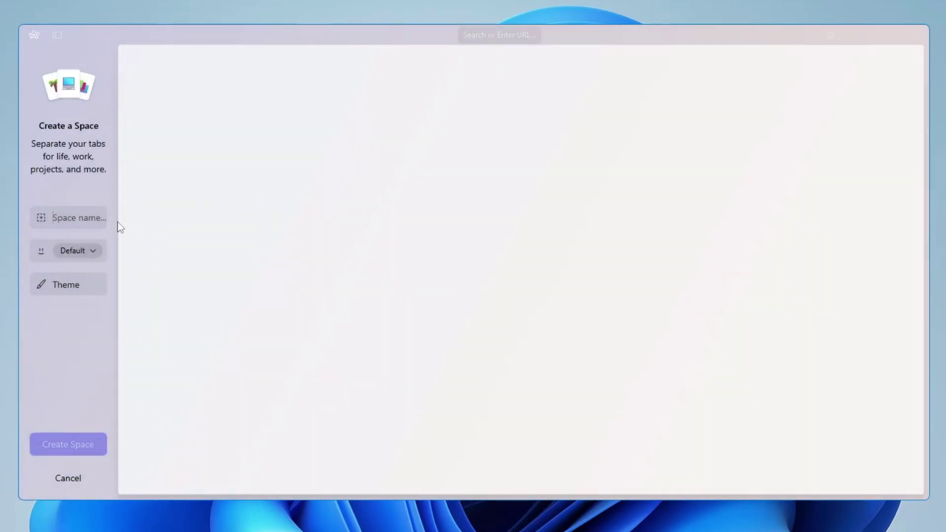
text(Entertainemen)
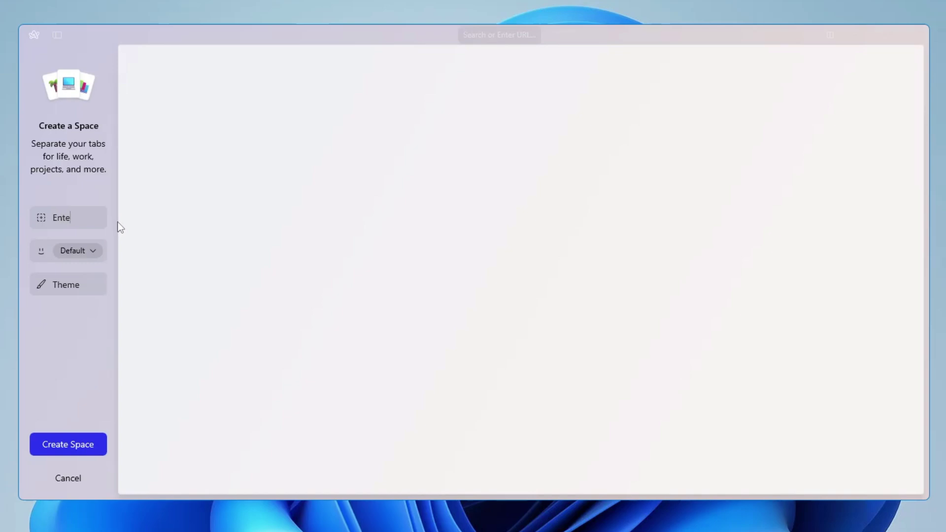
click(77, 291)
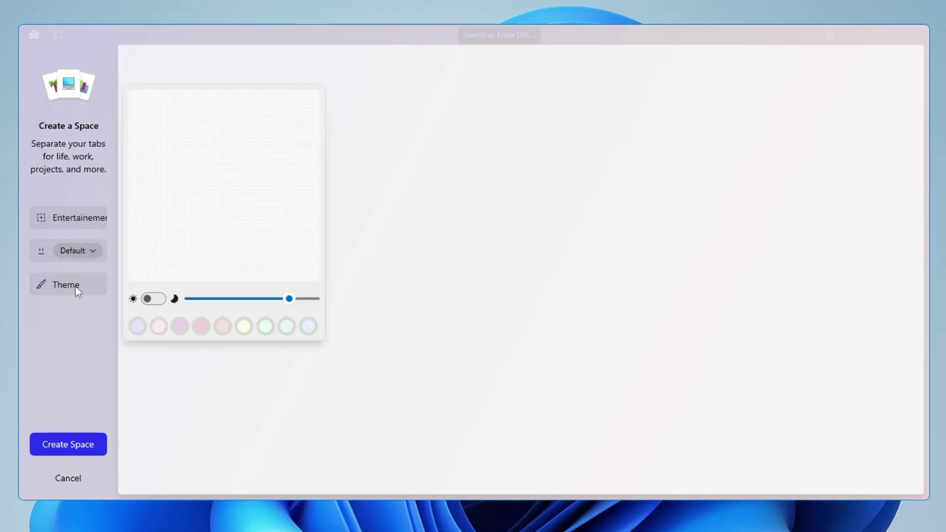
click(150, 300)
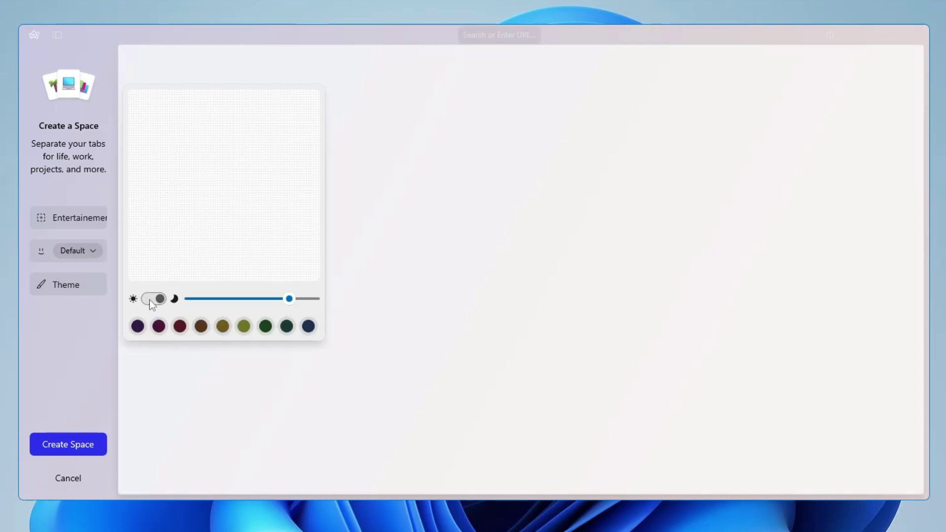
click(270, 299)
click(308, 326)
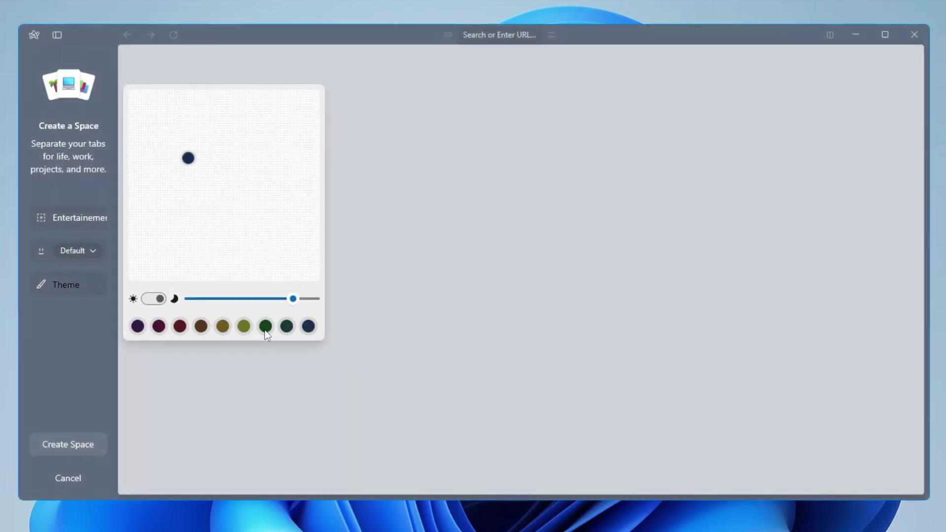
click(179, 326)
click(223, 326)
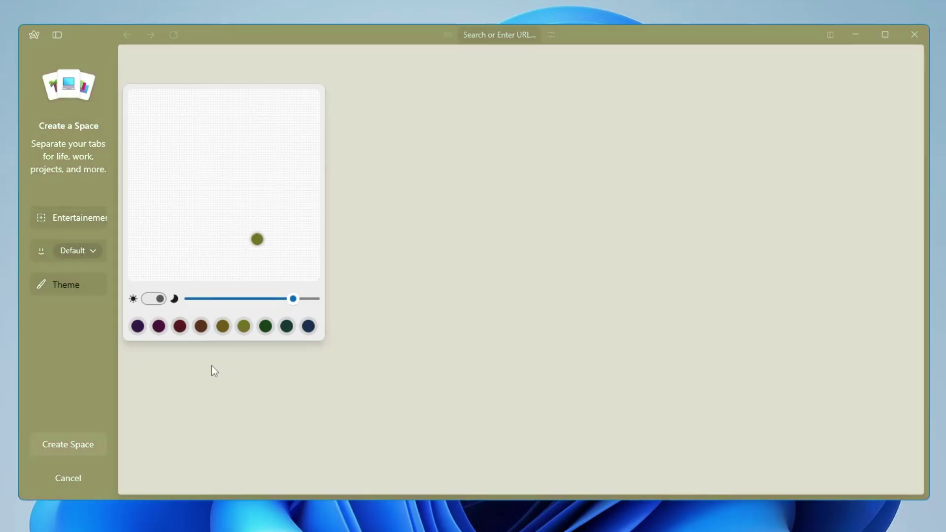
click(212, 366)
click(72, 443)
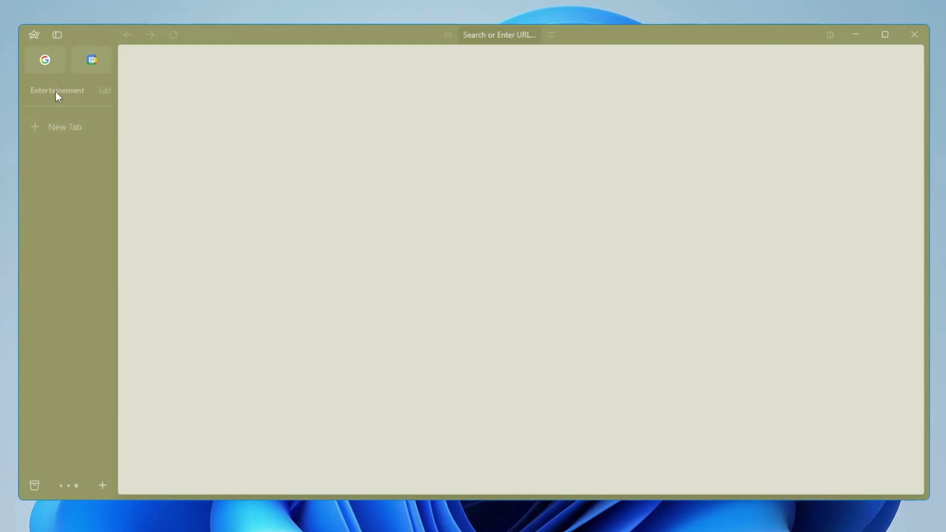
right_click(83, 91)
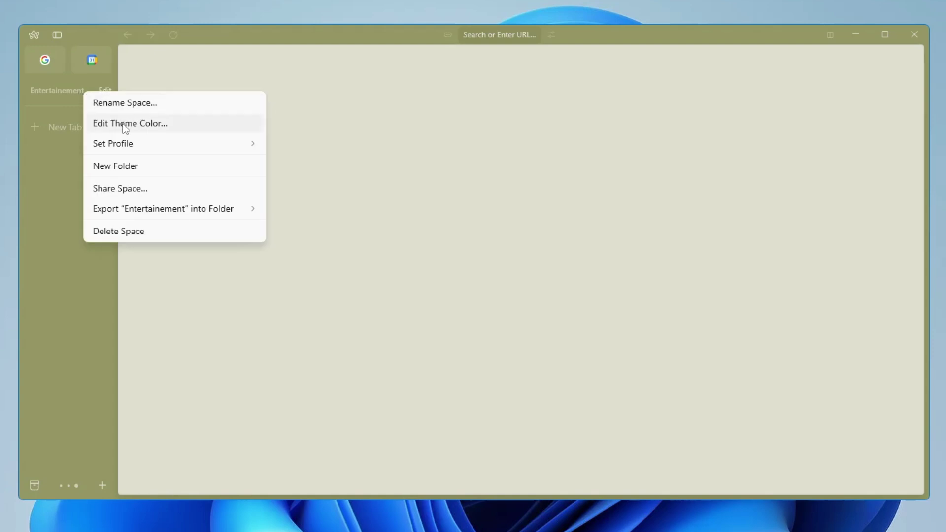
mouse_move(120, 146)
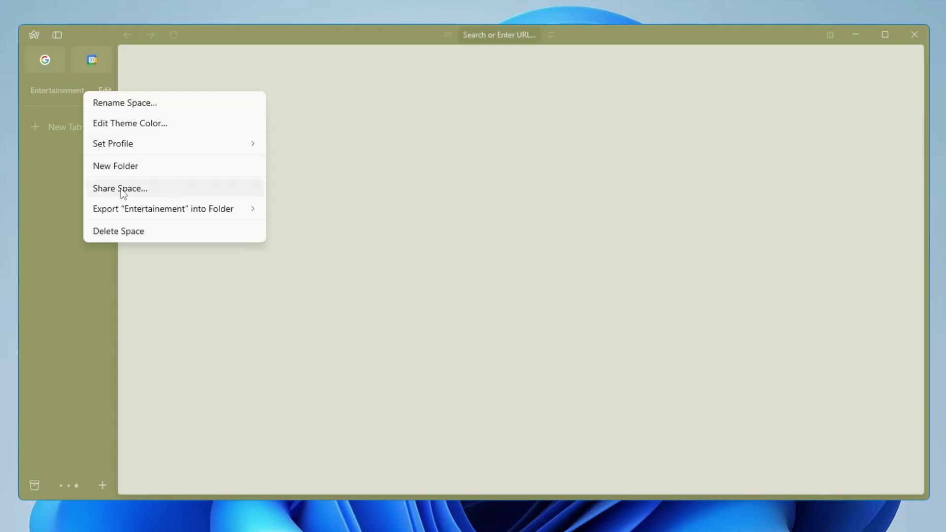
mouse_move(160, 203)
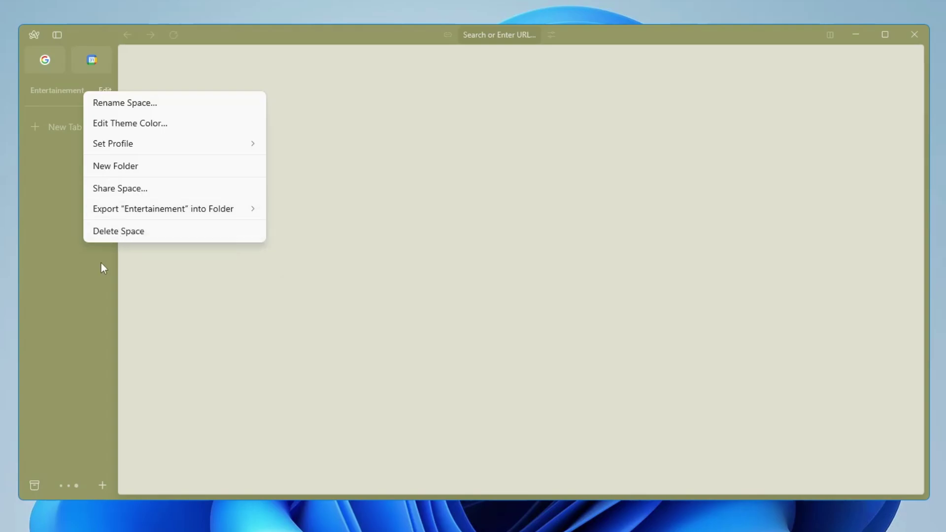
click(75, 303)
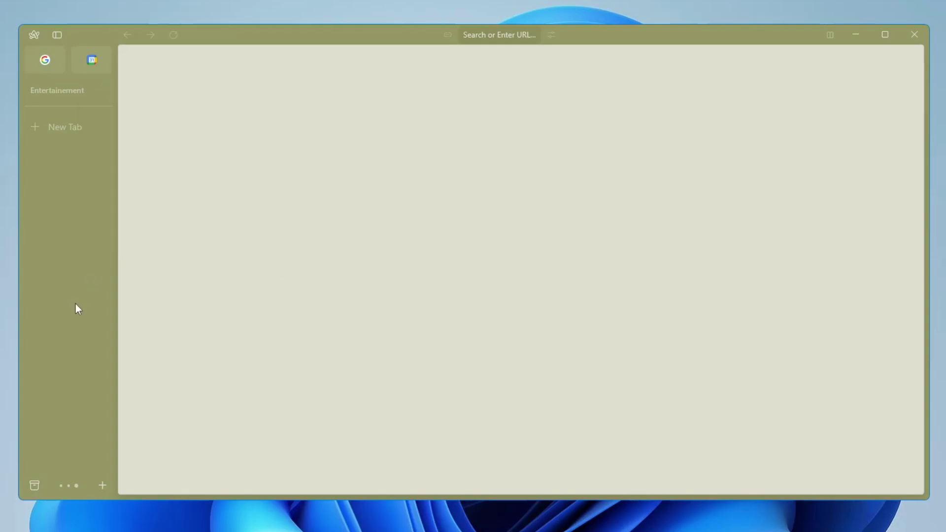
click(61, 487)
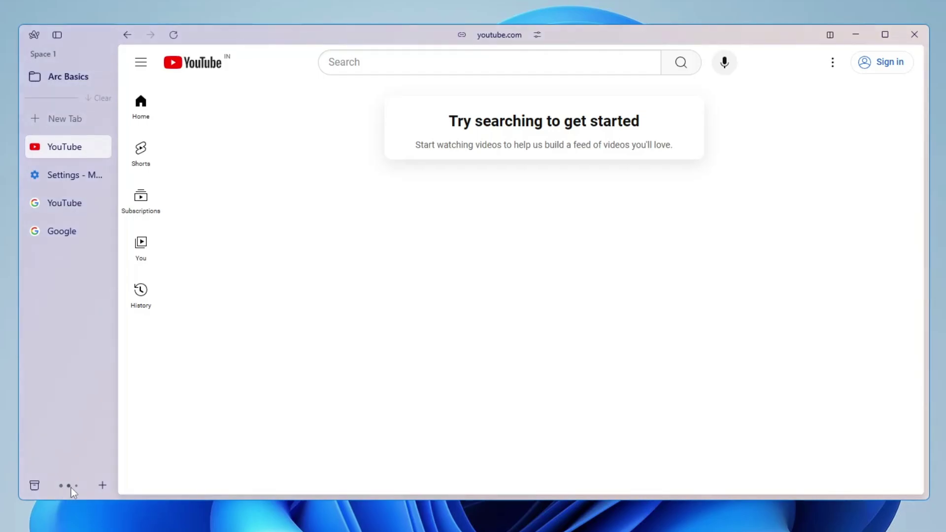
click(74, 486)
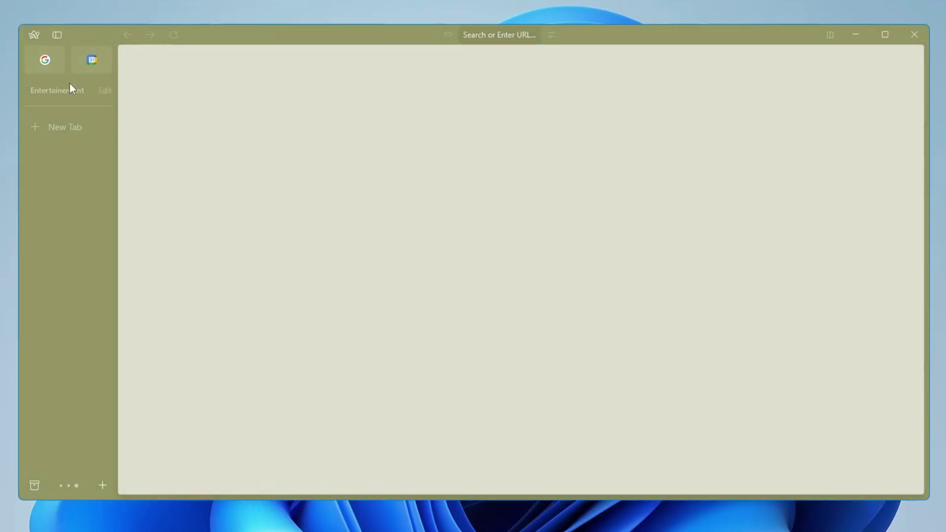
click(35, 35)
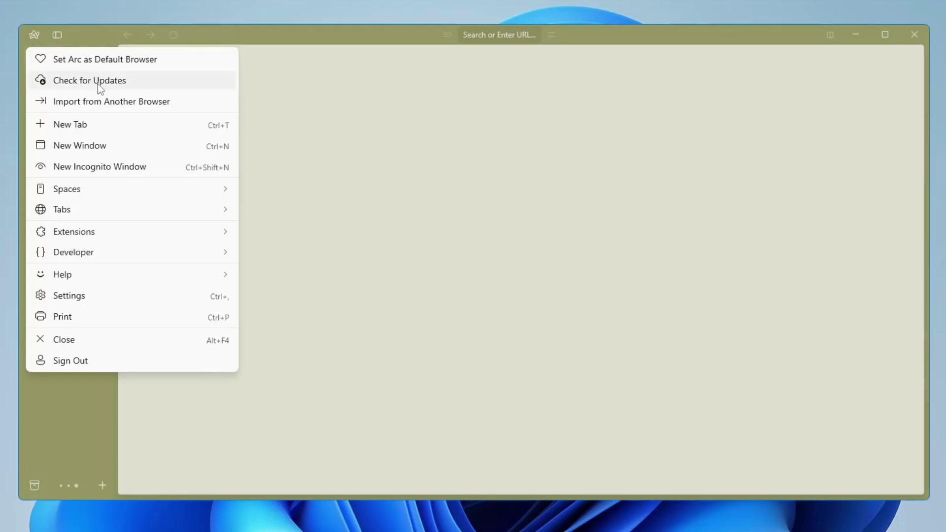
mouse_move(72, 238)
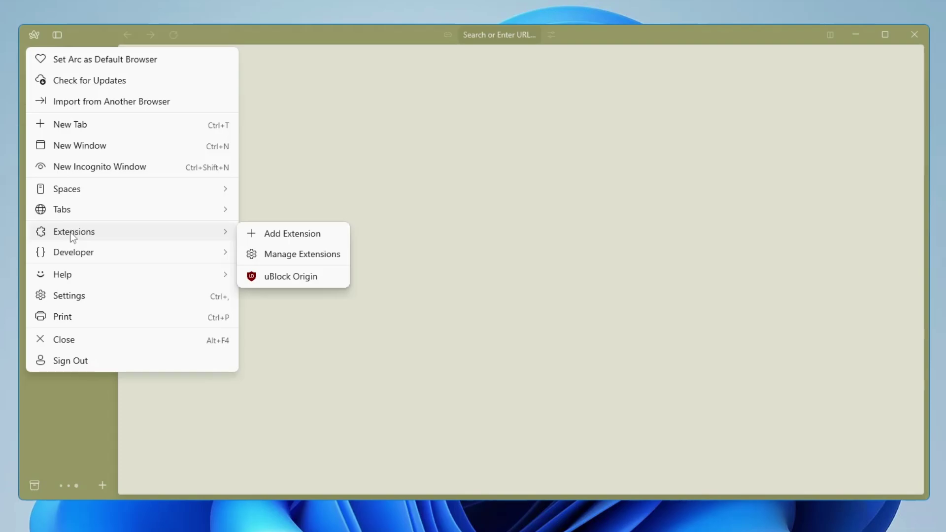
click(291, 279)
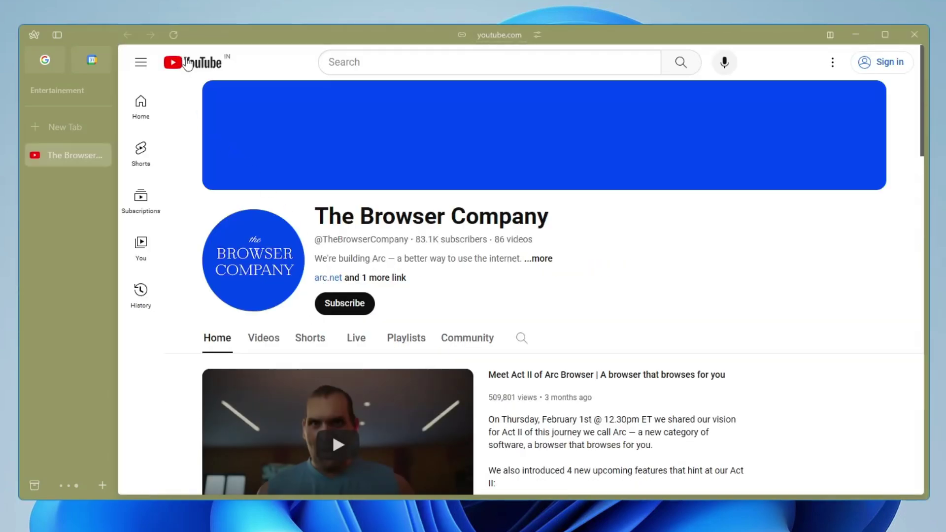
- Return the YouTube tab to its home page and move it into the Entertainement space
click(199, 68)
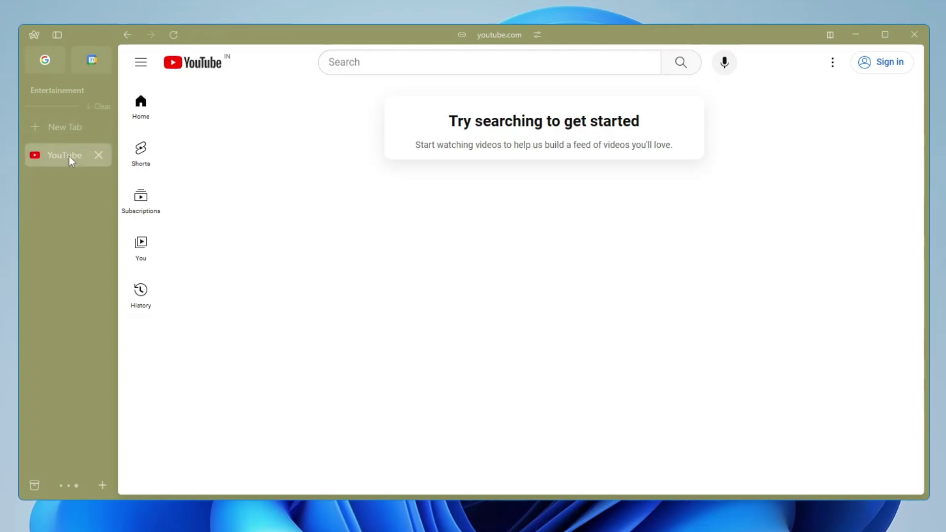
mouse_move(59, 156)
mouse_down()
mouse_move(71, 34)
mouse_move(55, 166)
mouse_up()
right_click(63, 155)
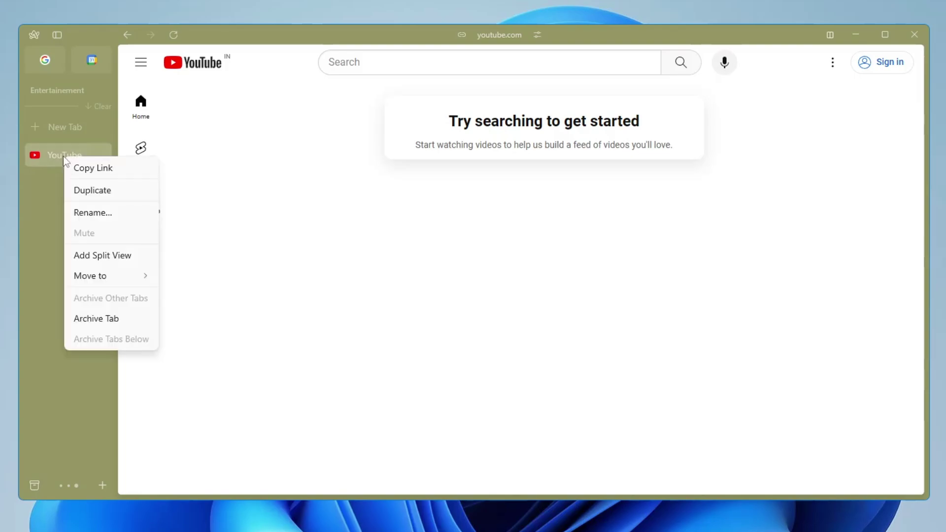
mouse_move(106, 276)
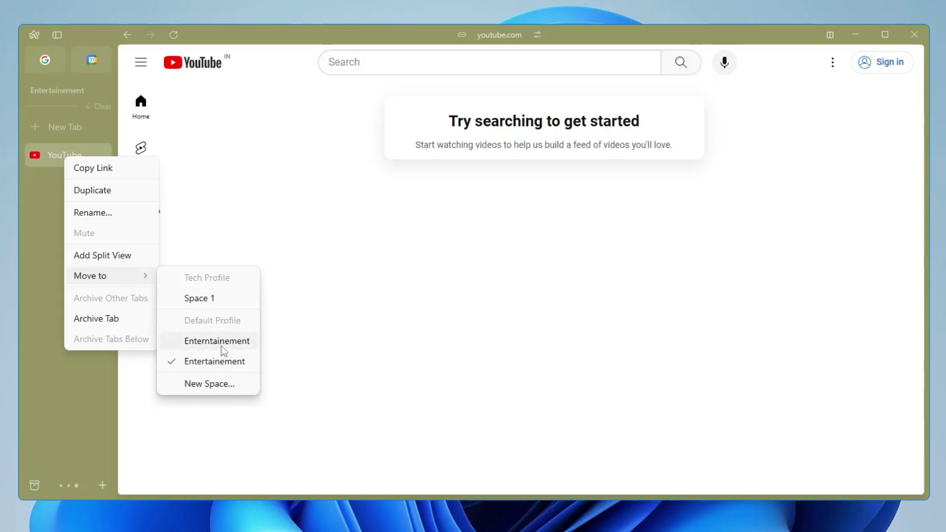
click(61, 88)
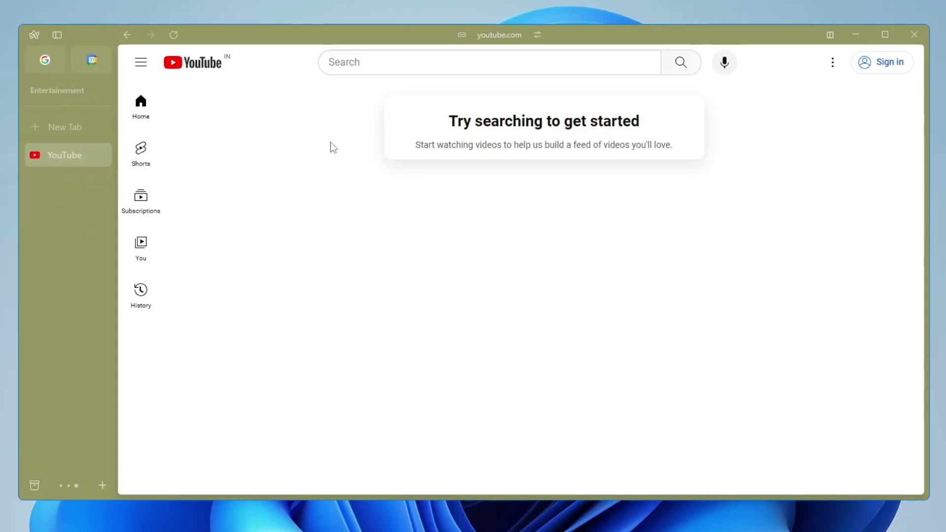
- Hide the sidebar, split YouTube with a google.com pane, and maximize the window
click(57, 35)
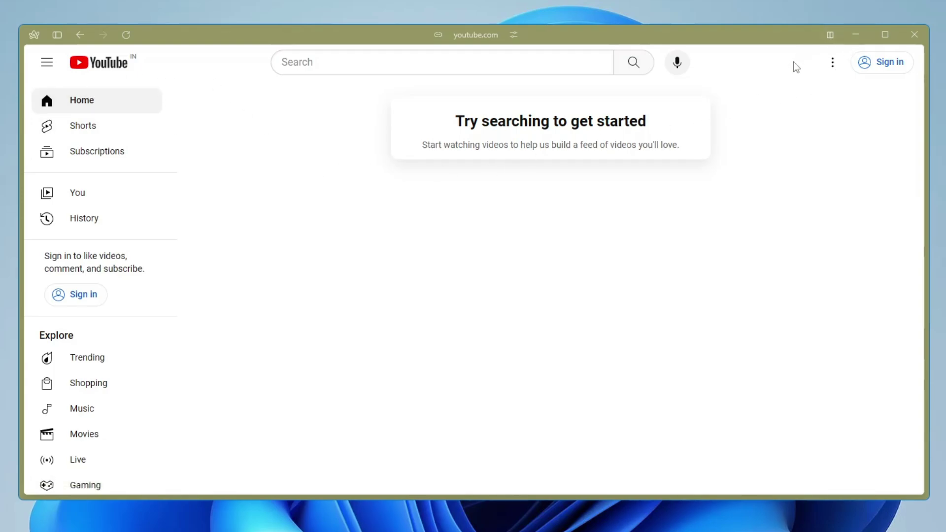
click(830, 36)
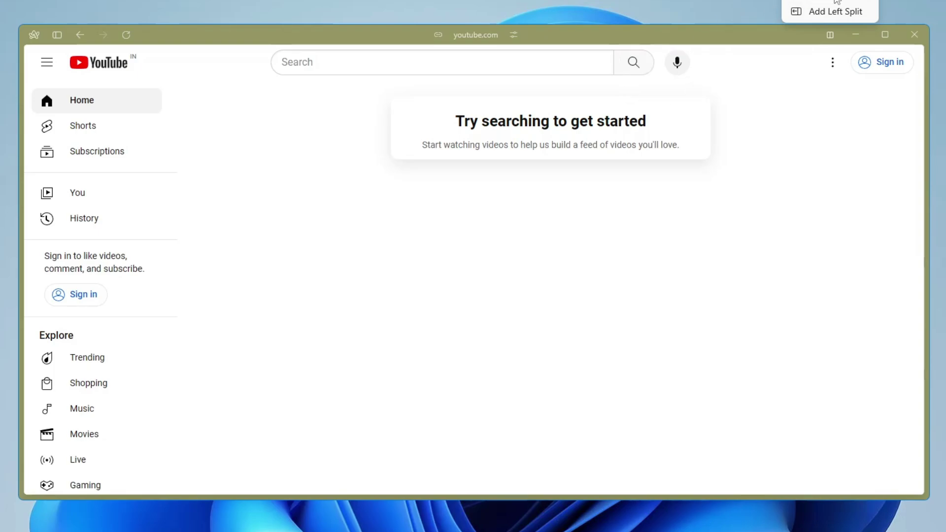
key(ctrl+shift+equal)
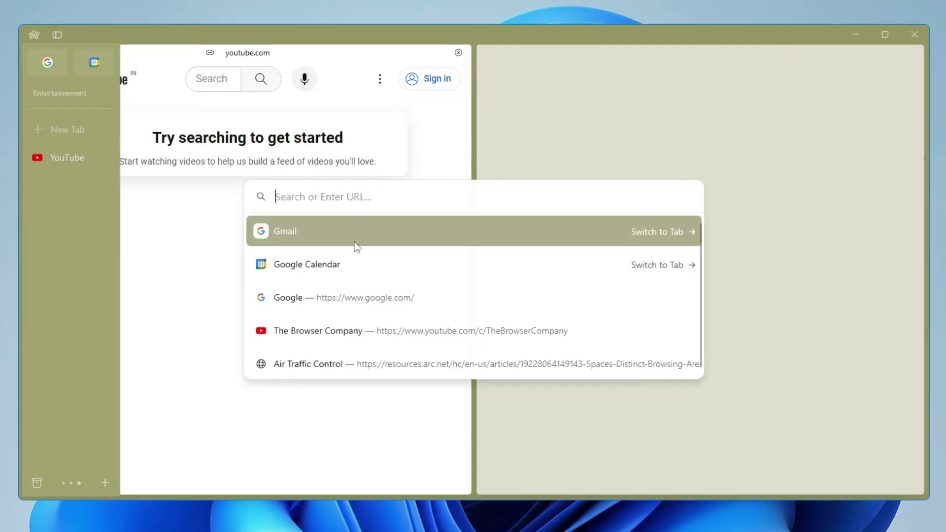
text(google)
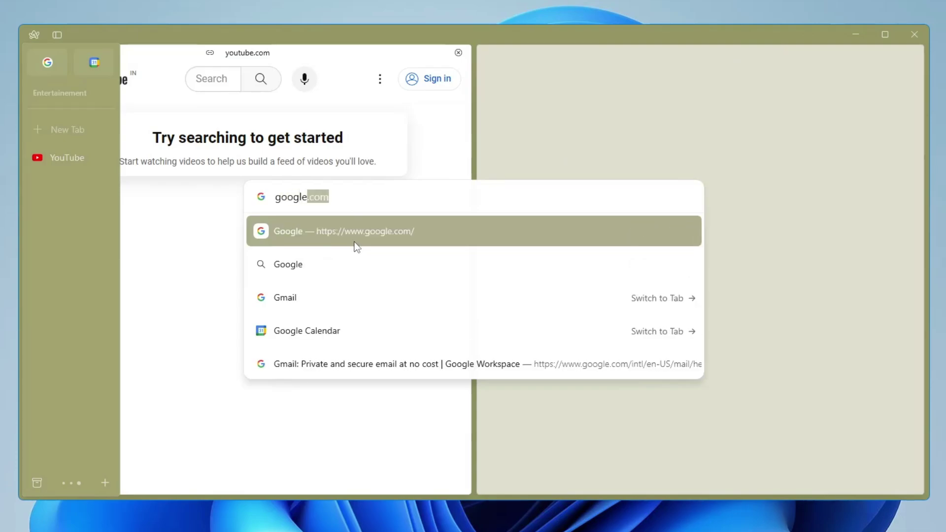
key(Escape)
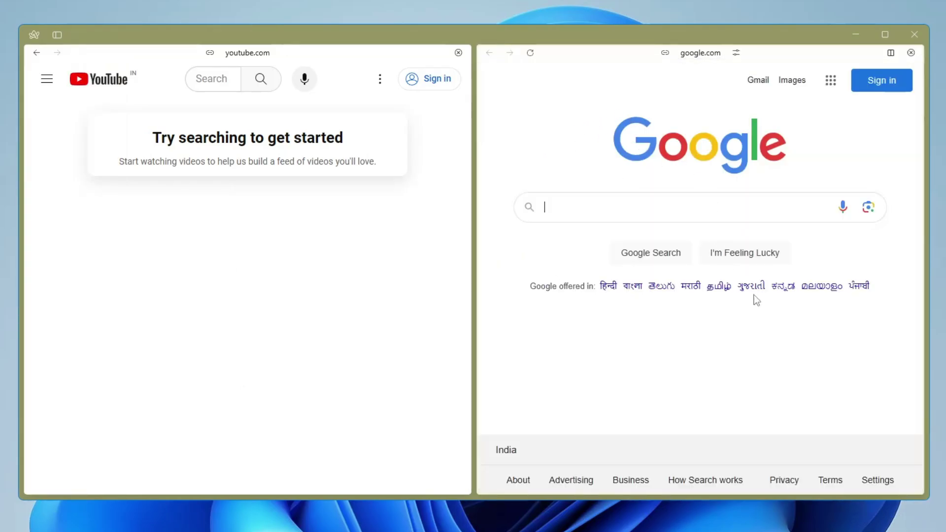
click(884, 35)
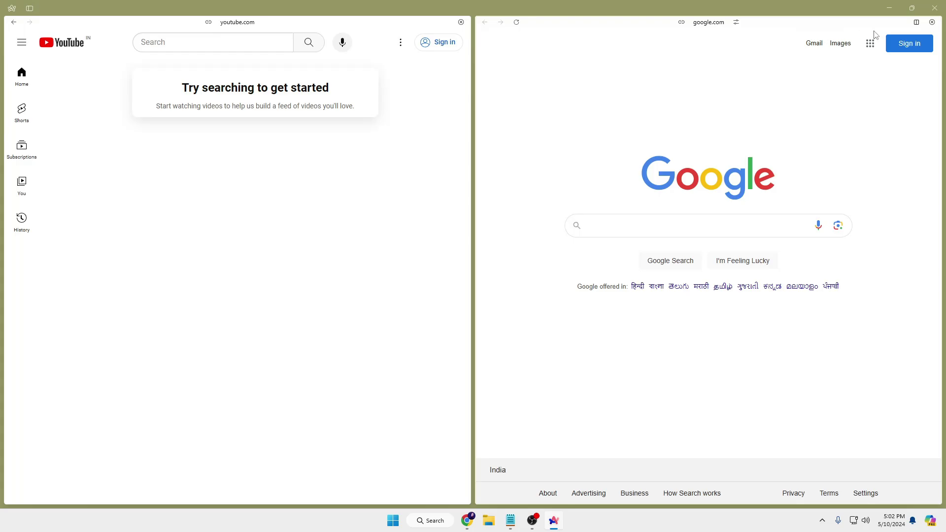
- Add facebook.com as a third right-side split pane, then keep only Facebook showing
click(916, 22)
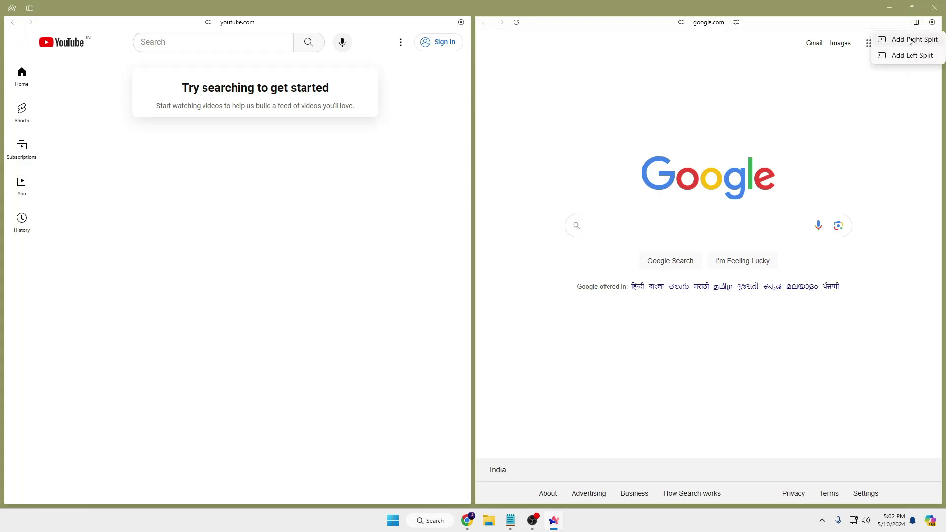
click(909, 40)
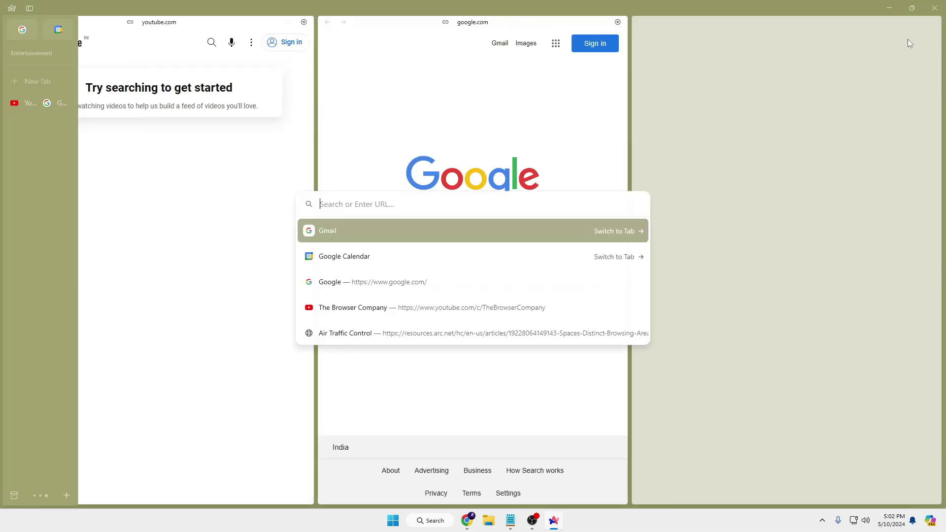
text(face)
key(Return)
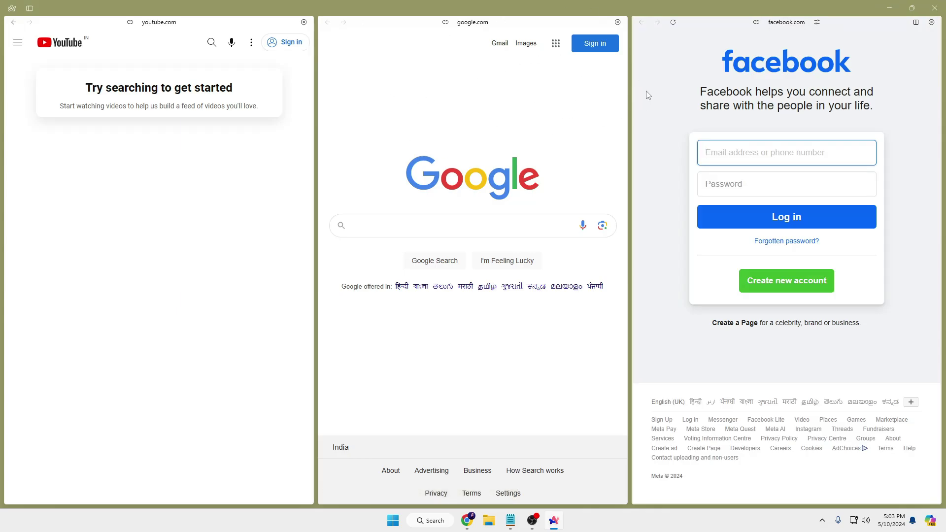
click(31, 11)
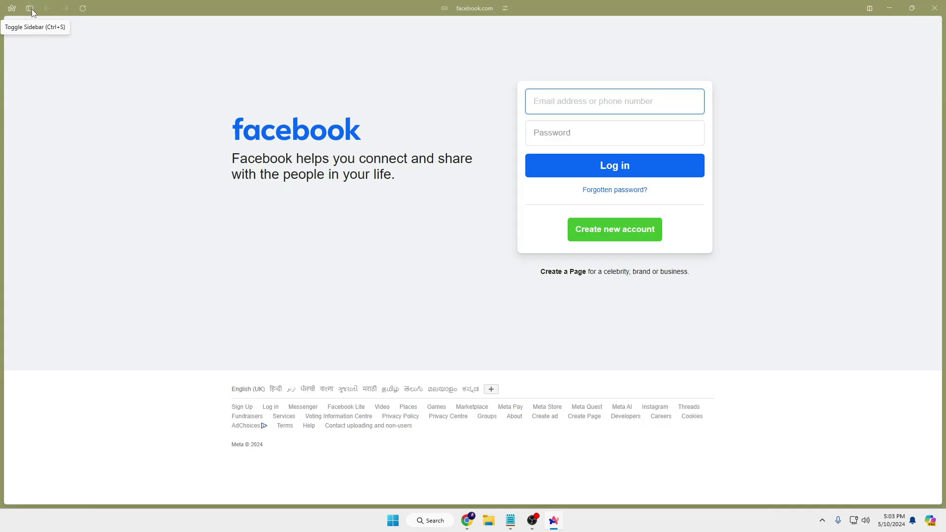
- Show the sidebar again beside Facebook and bring up Arc's main menu
click(31, 11)
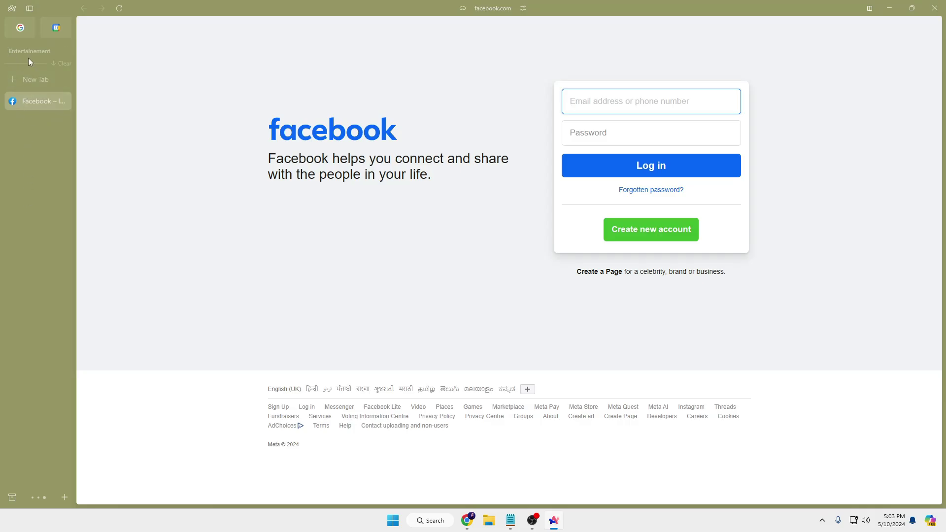
click(12, 8)
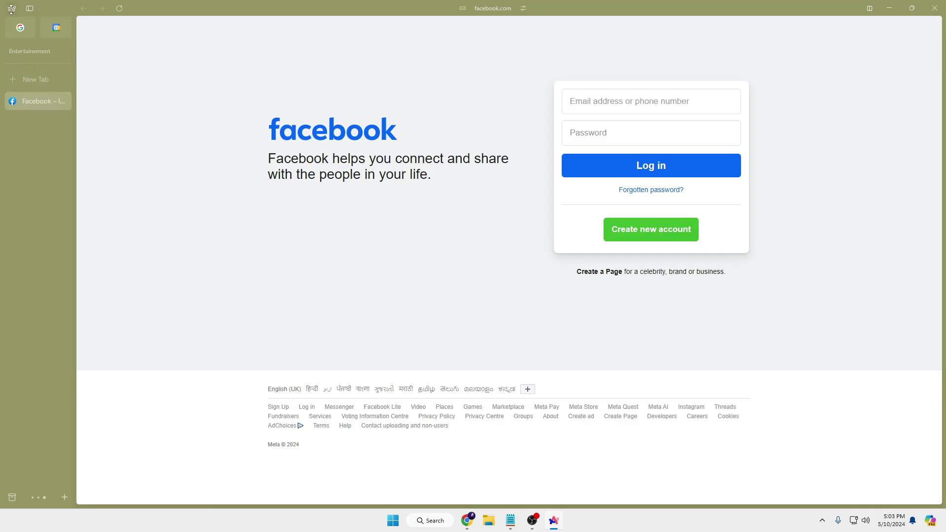
- In Settings, open the Tech profile and keep Google as its search engine
click(49, 207)
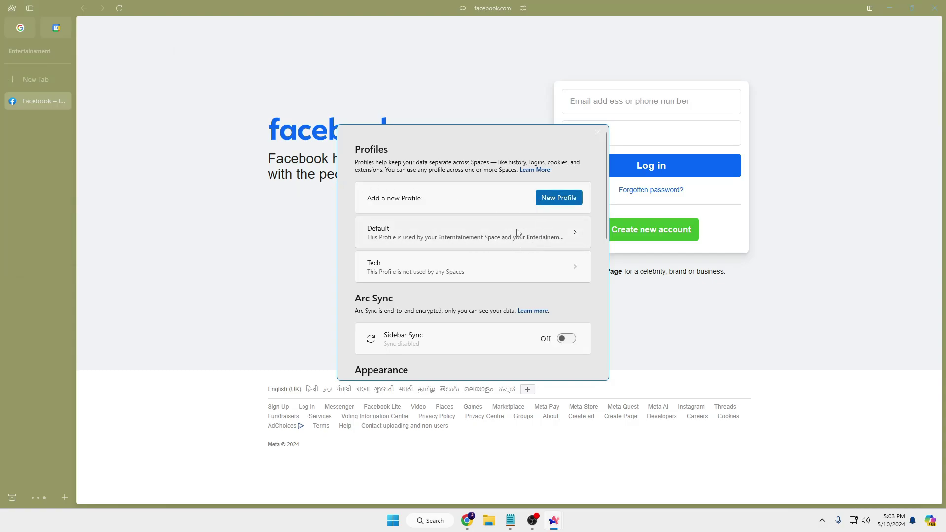
click(534, 267)
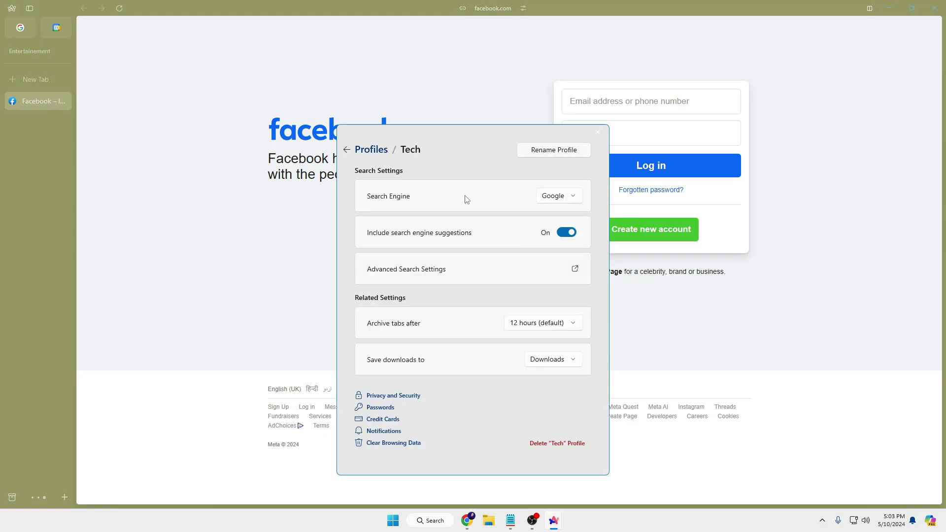
click(565, 197)
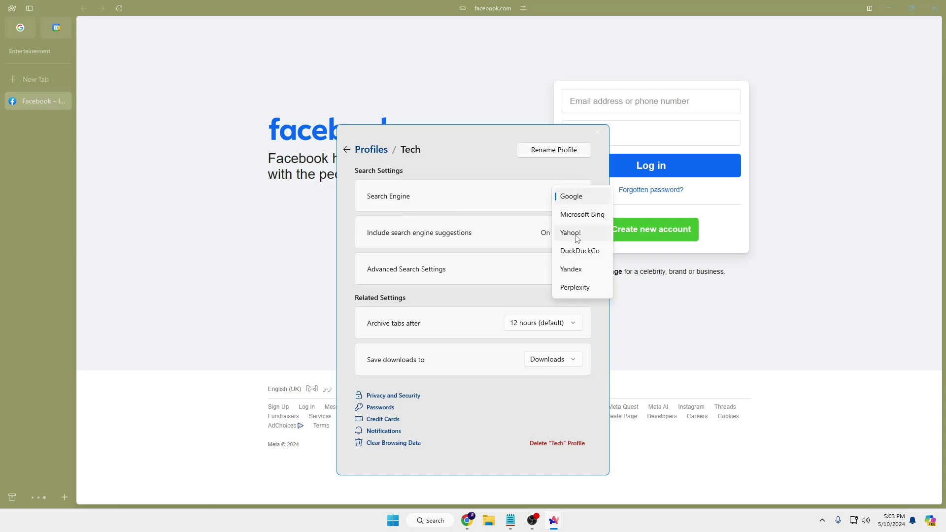
click(490, 208)
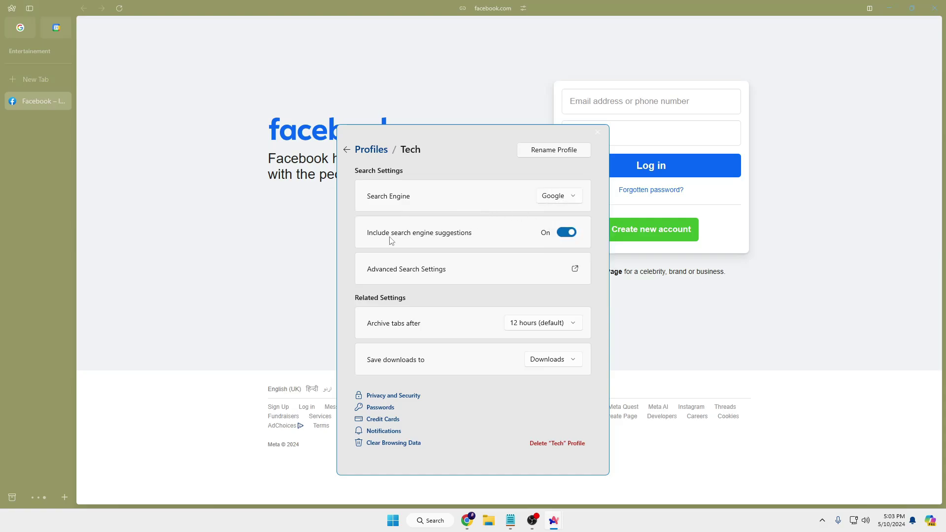